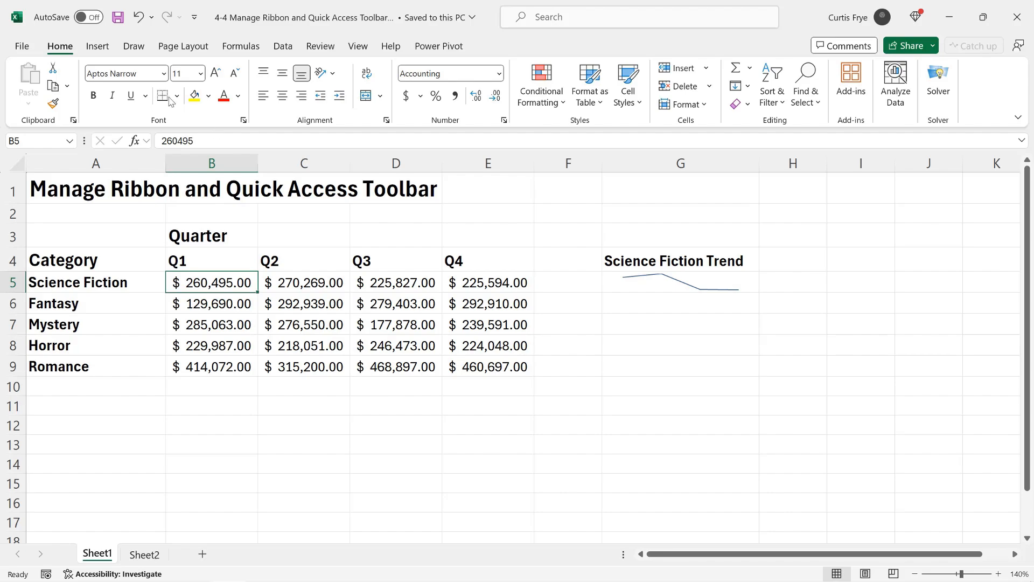
Add a new custom group to the Home tab in the ribbon customization options and rename it Sparklines.
click(22, 47)
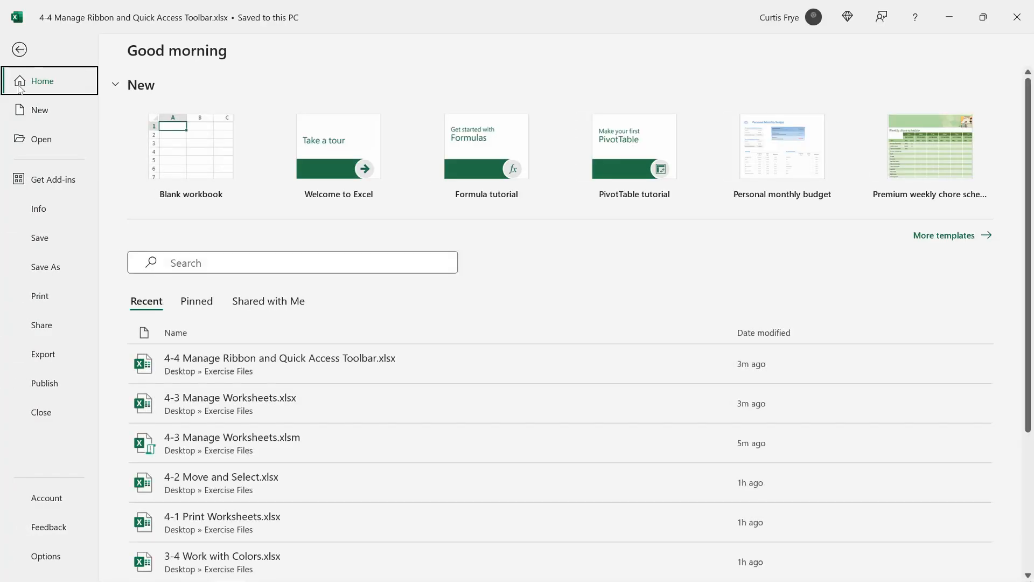
click(46, 556)
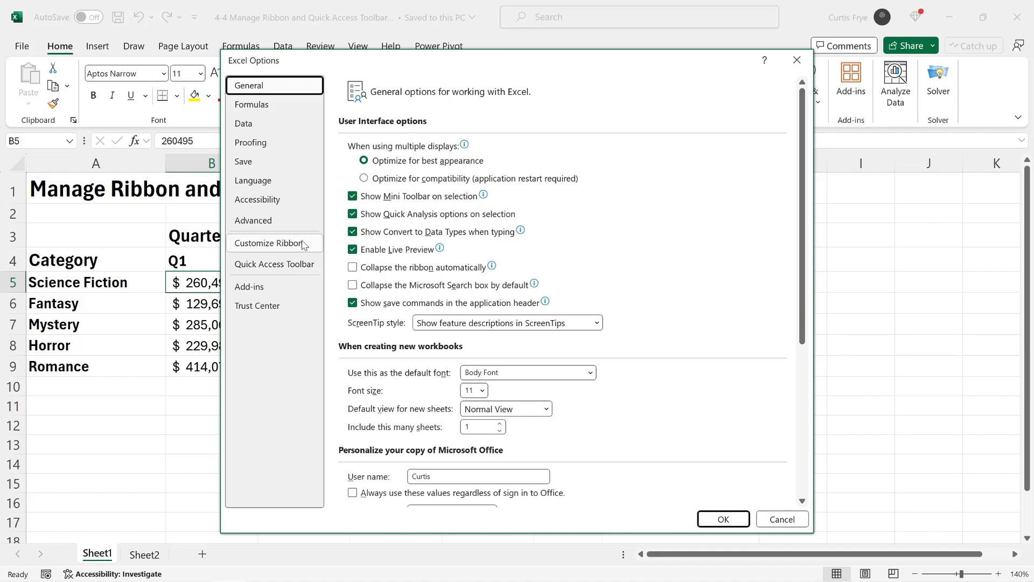
click(303, 244)
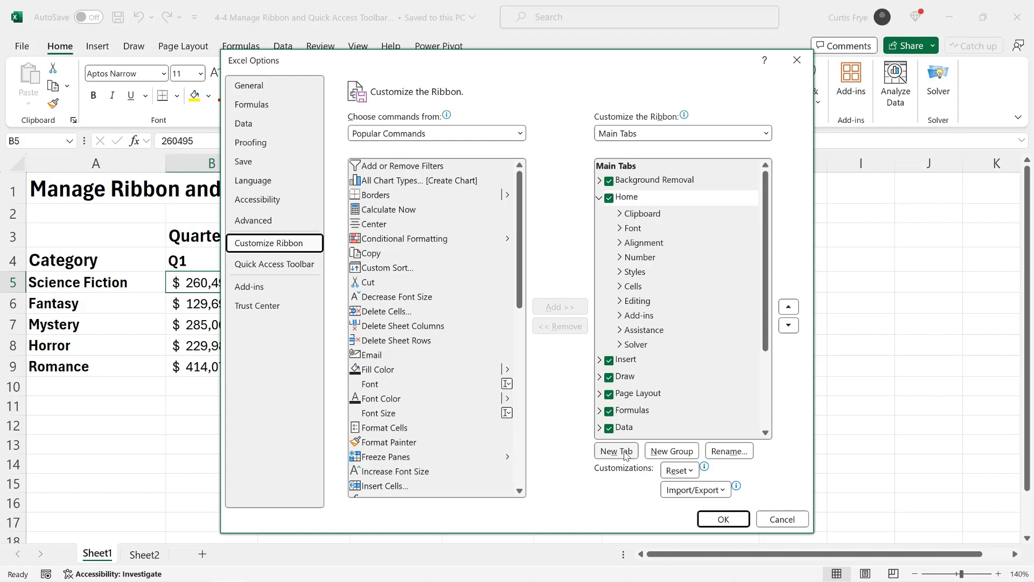
click(672, 451)
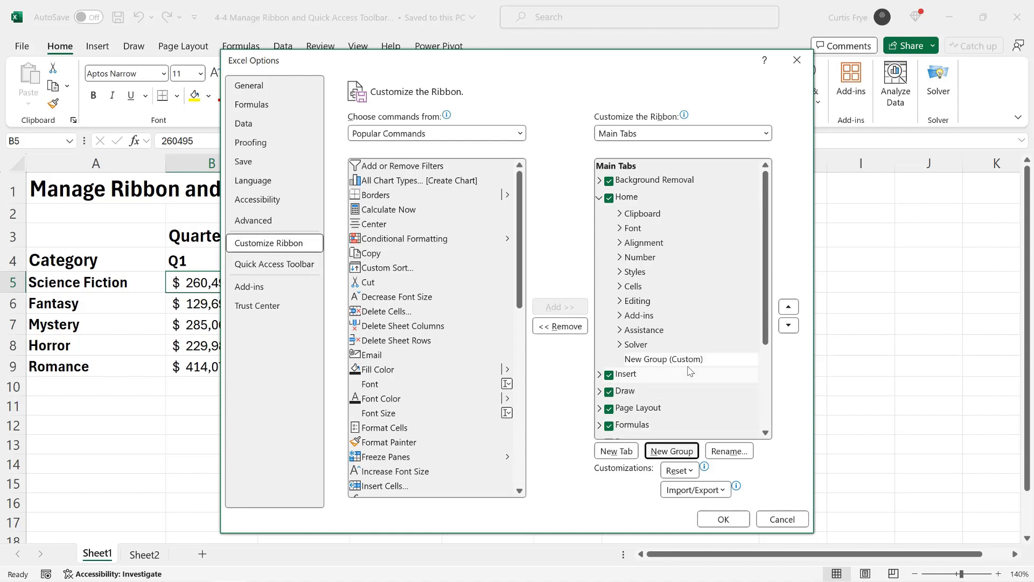
click(683, 360)
click(683, 361)
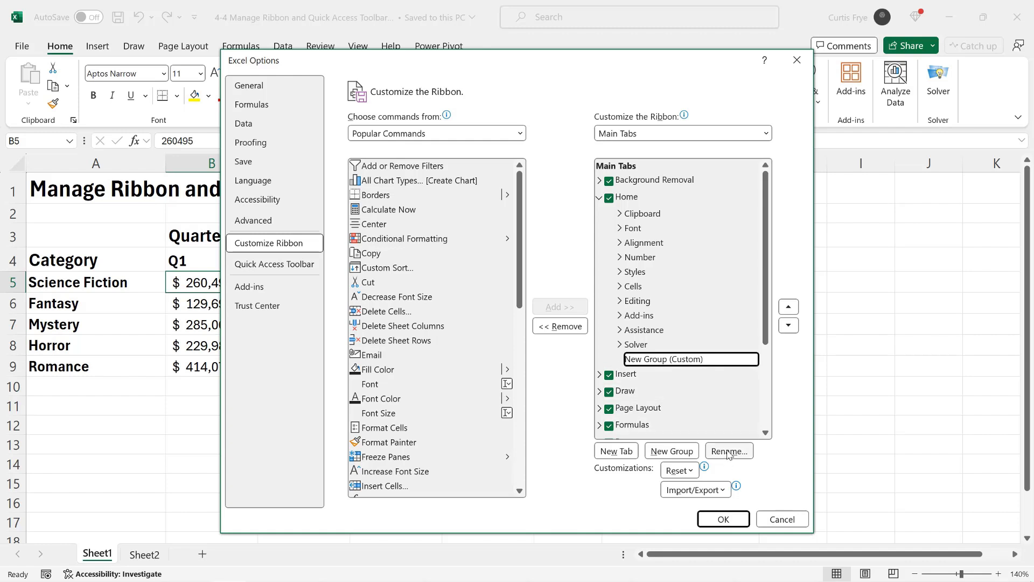
click(728, 451)
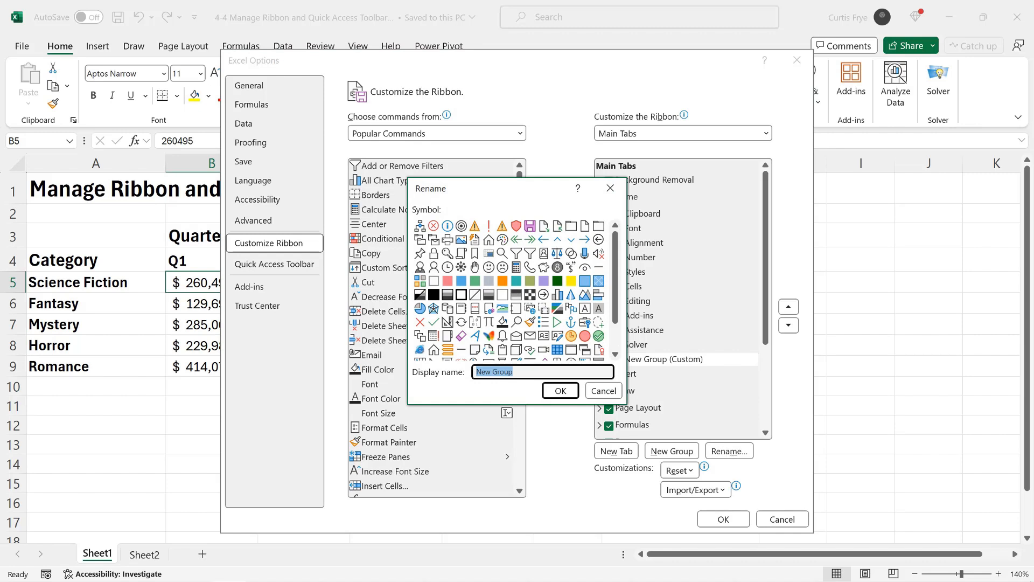
text(Sparklines)
click(563, 393)
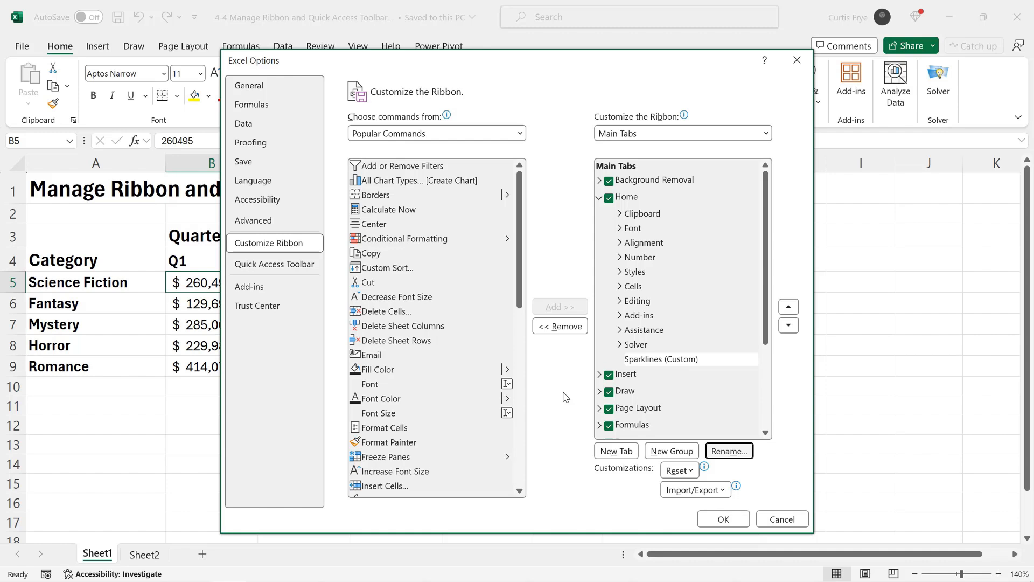
Add the Clear Selected Sparklines command from All Commands to the custom Sparklines group, apply the change, and select the sparkline in G5.
click(646, 360)
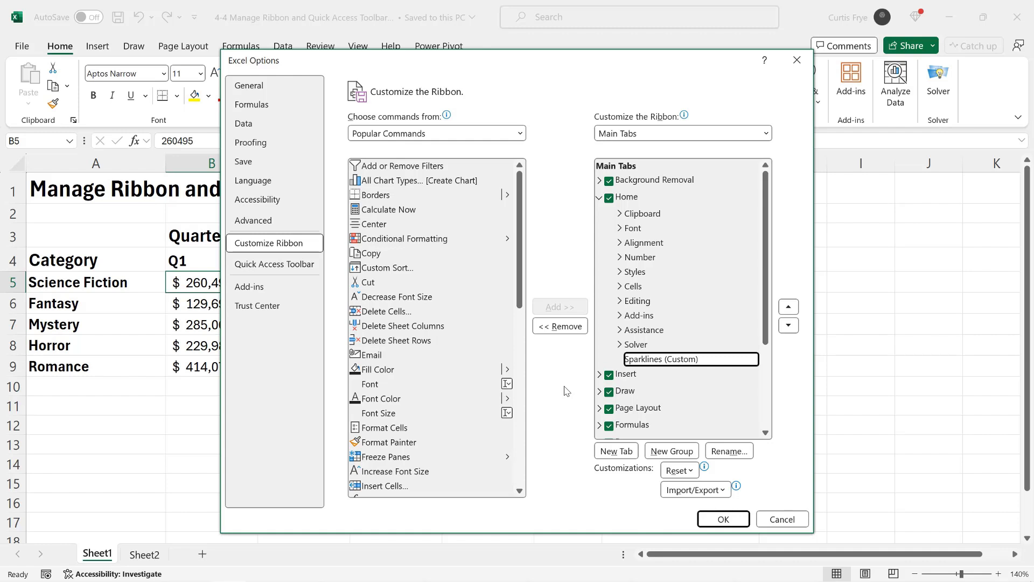
click(496, 135)
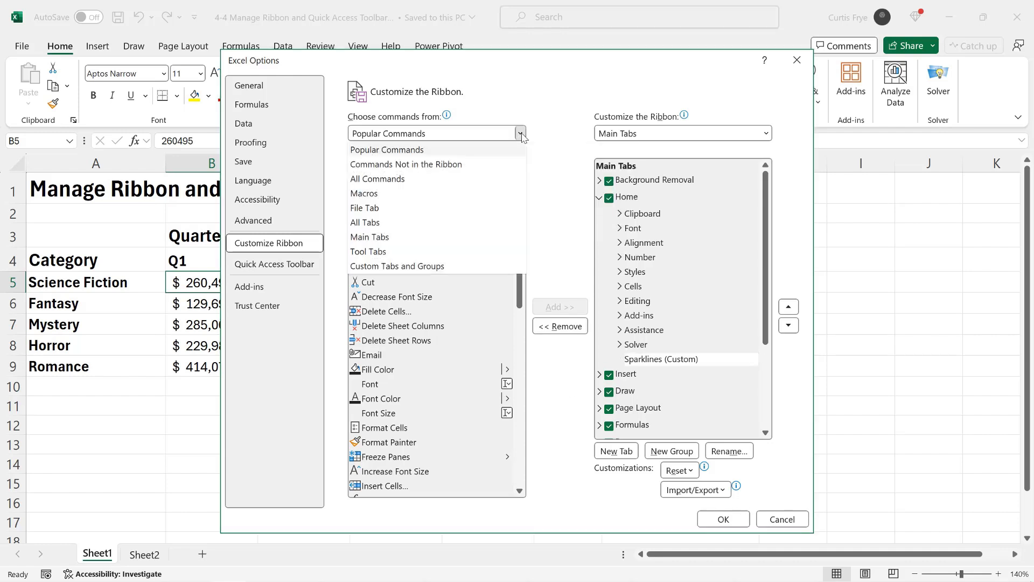
click(433, 176)
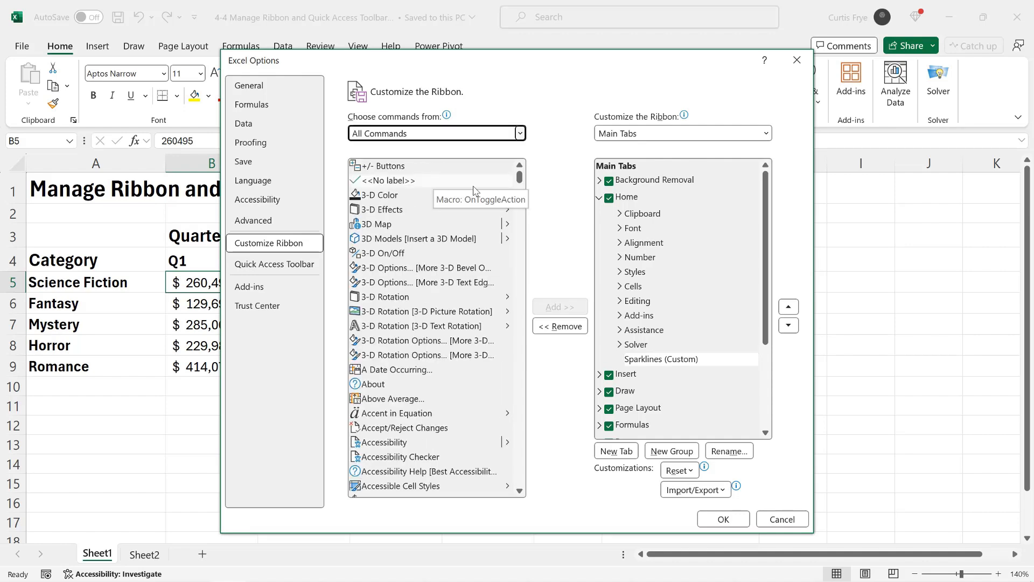
drag(521, 180, 520, 218)
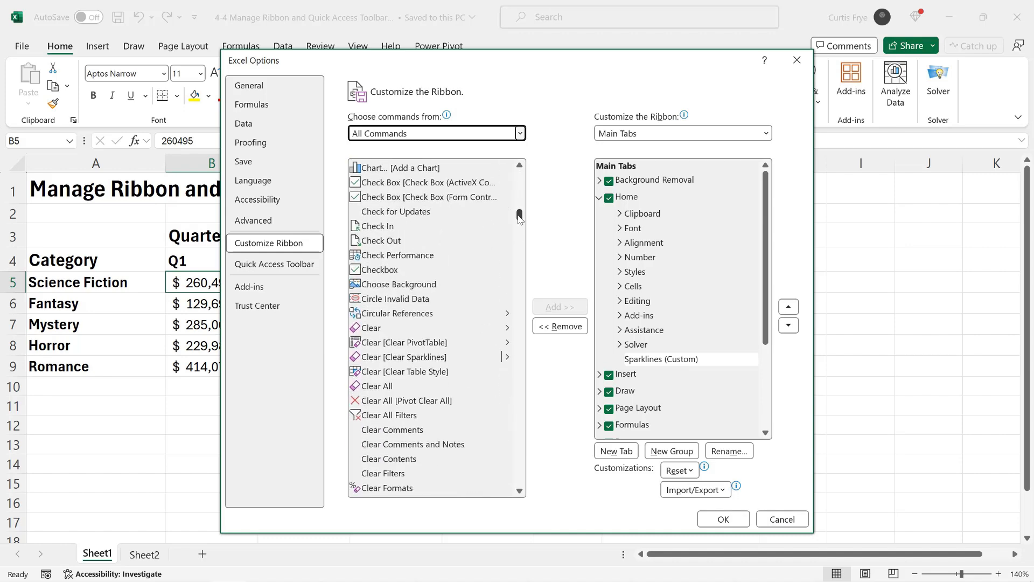
scroll(481, 343, down, 5)
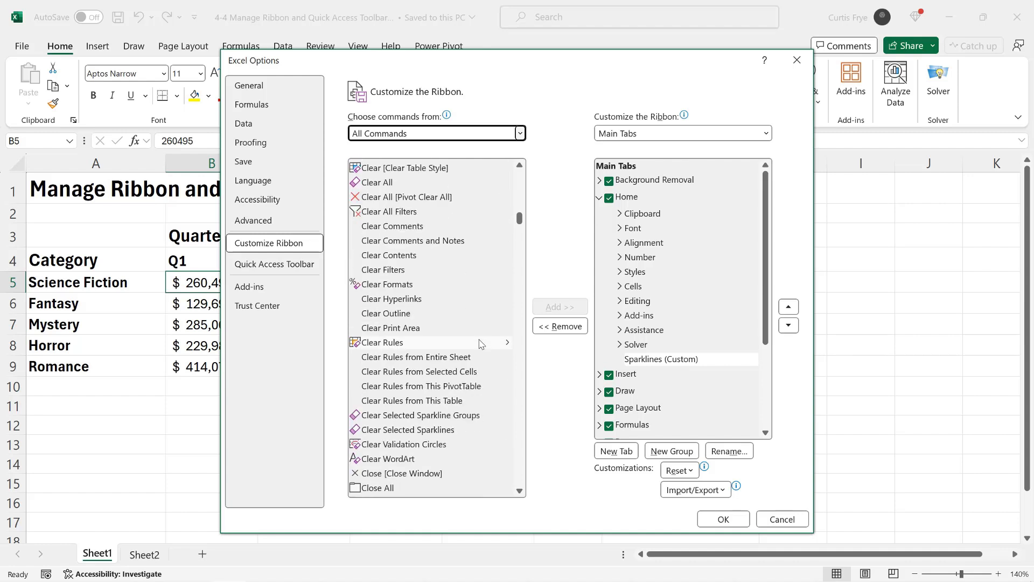
click(463, 430)
click(568, 307)
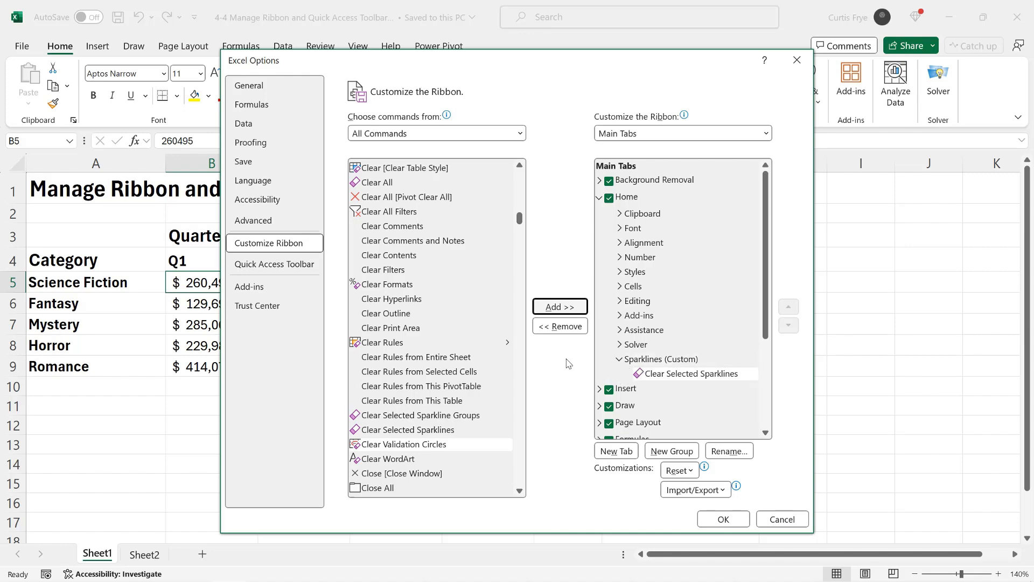
click(721, 517)
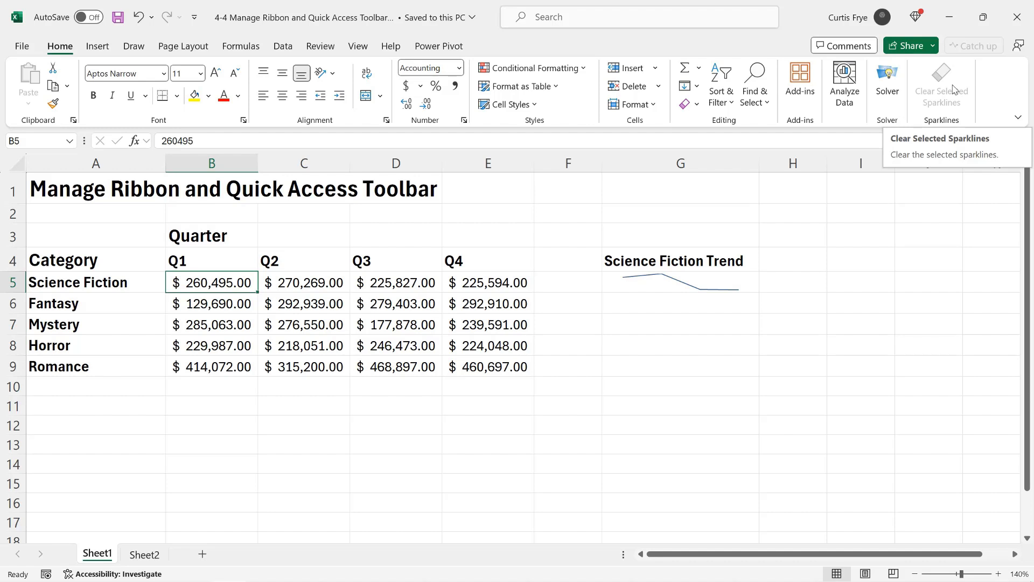
click(693, 287)
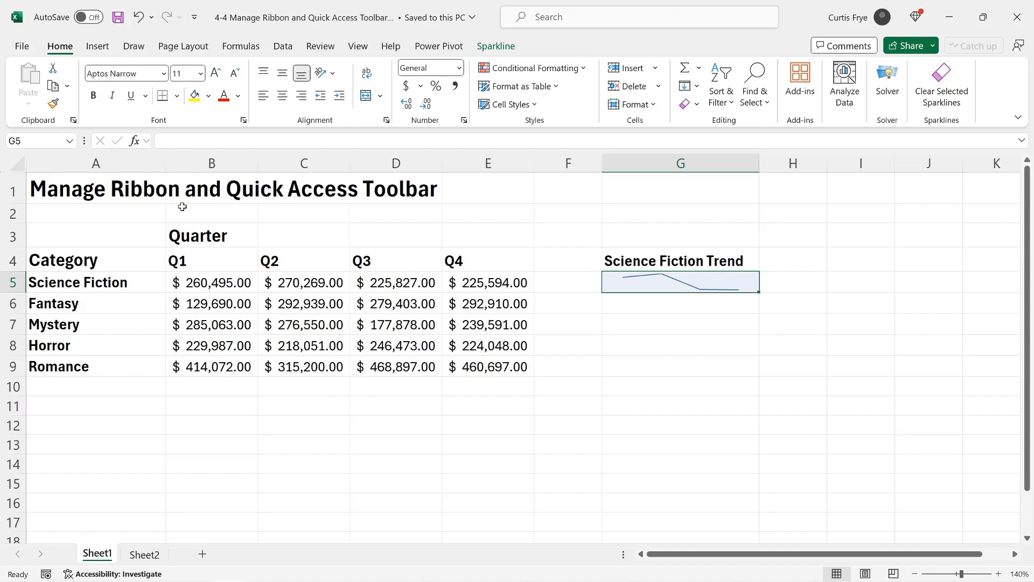
Add the Insert Picture command from Popular Commands to the Quick Access Toolbar's command list.
click(23, 47)
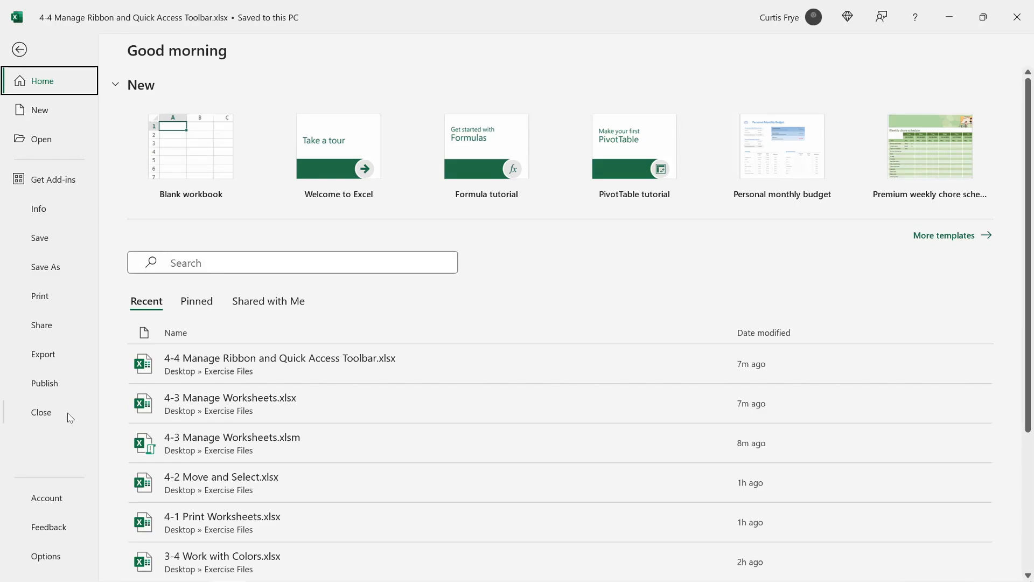
click(47, 555)
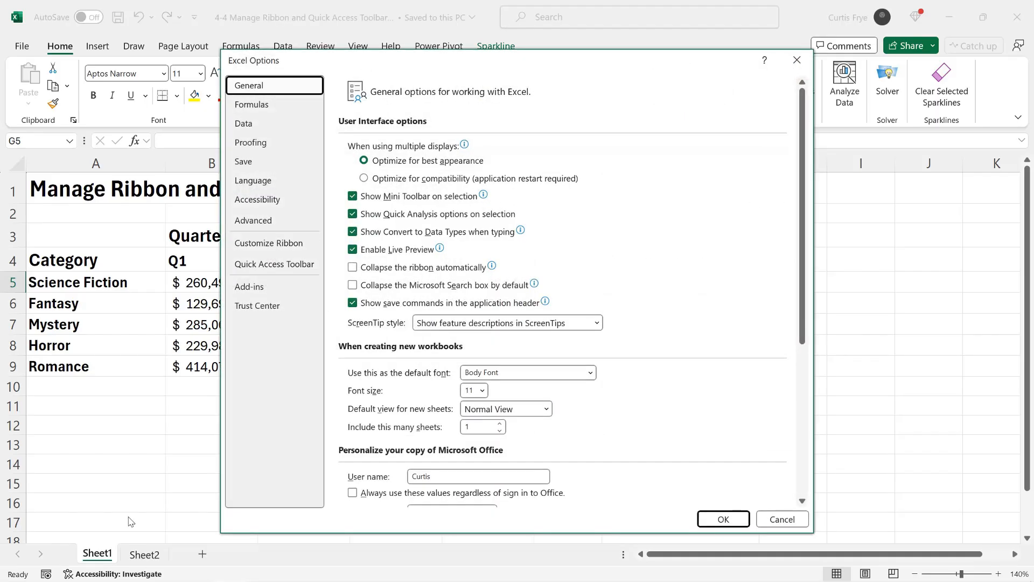
click(275, 264)
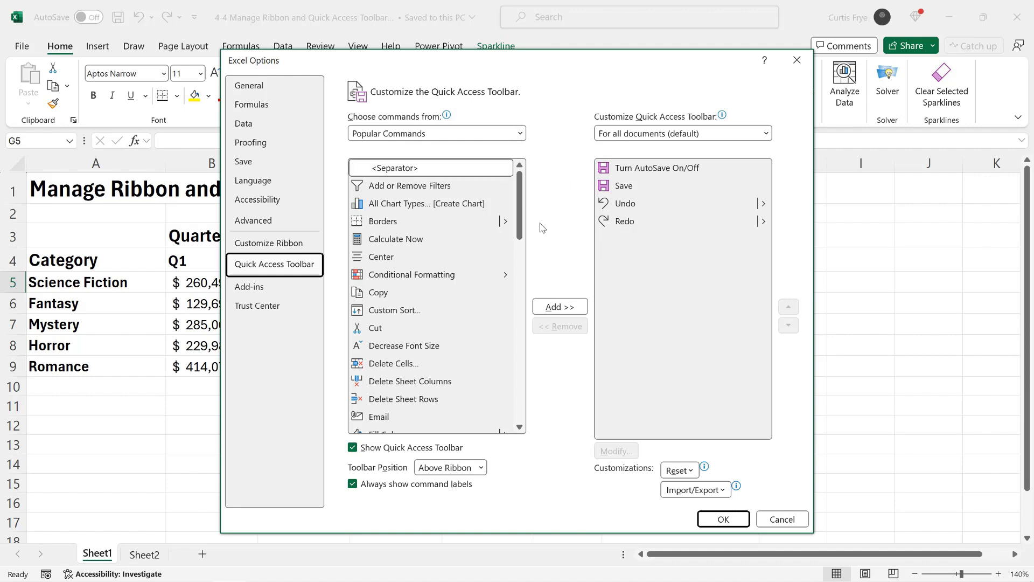
drag(521, 198, 521, 284)
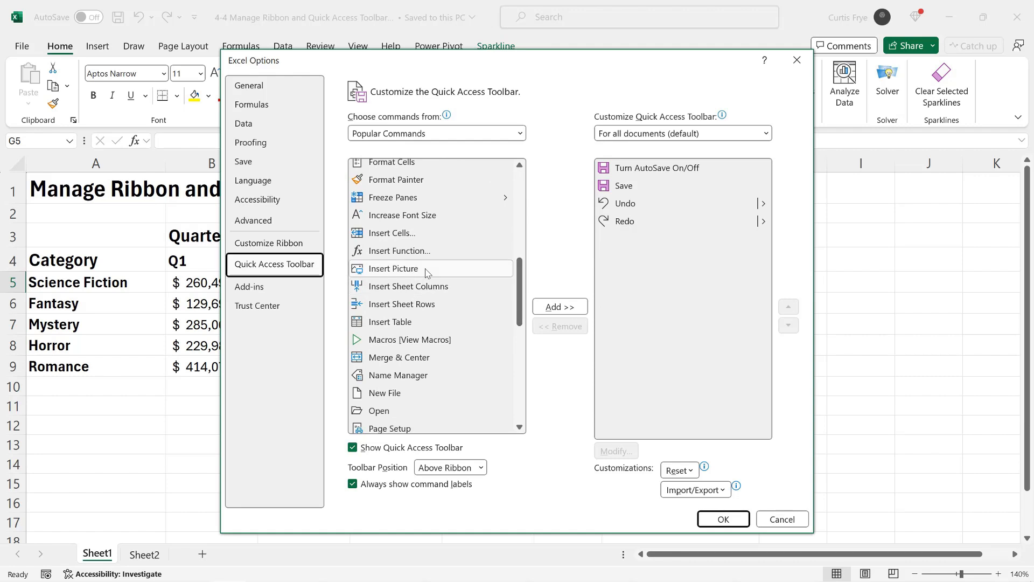
click(447, 268)
click(561, 307)
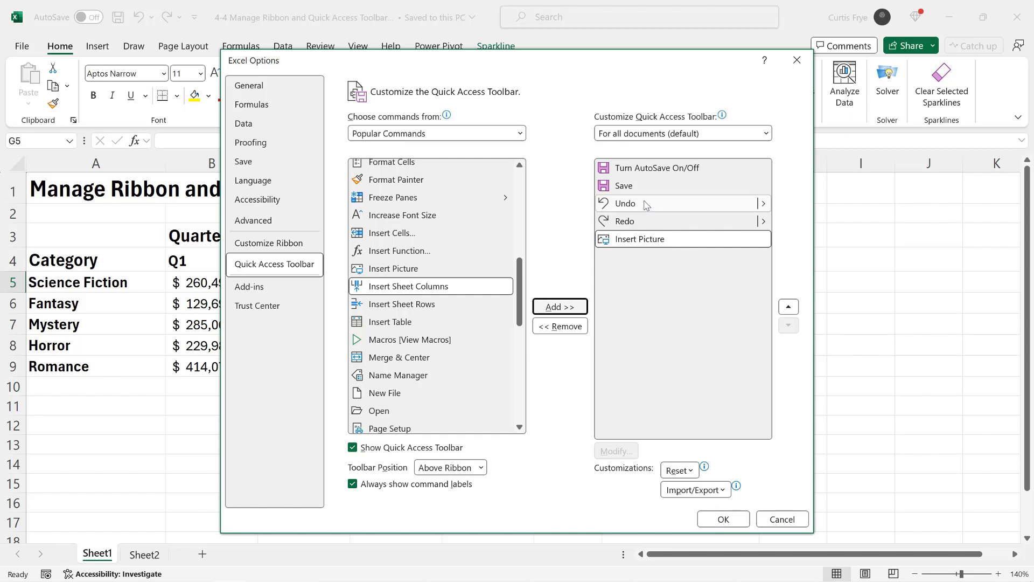
Reorder Insert Picture to sit between Save and Undo in the Quick Access Toolbar and apply the customization.
click(664, 243)
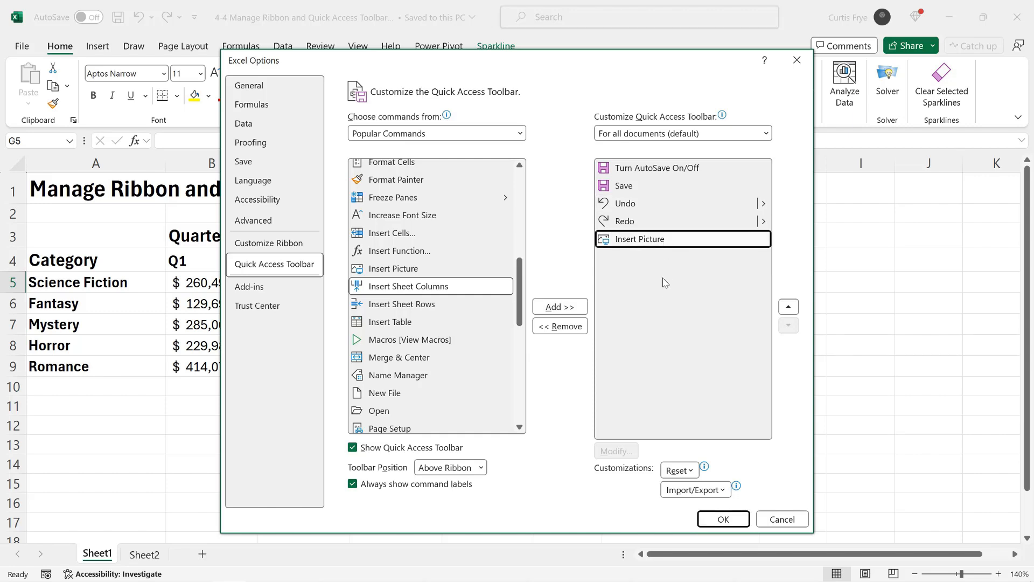
click(789, 306)
click(789, 307)
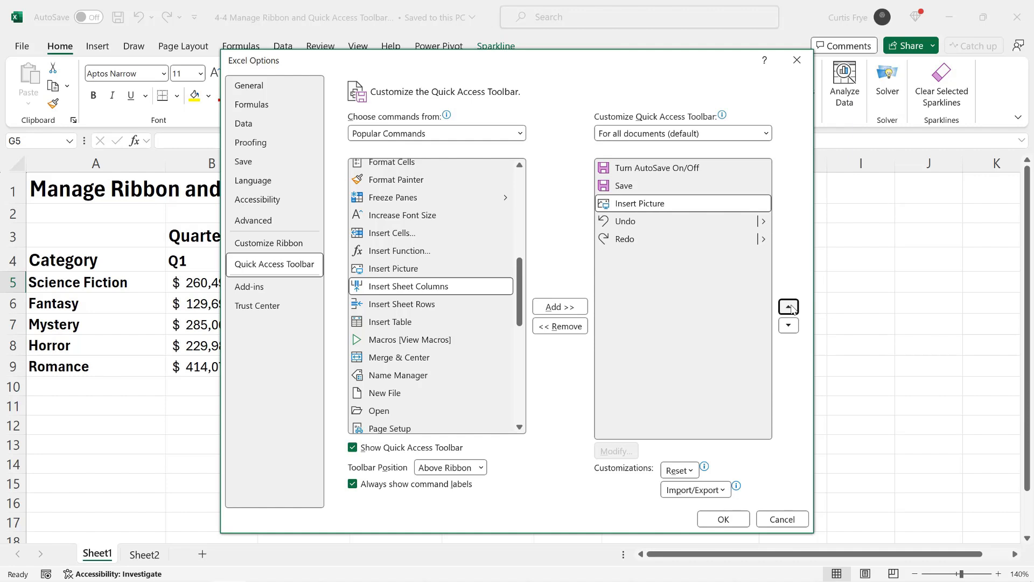
click(789, 325)
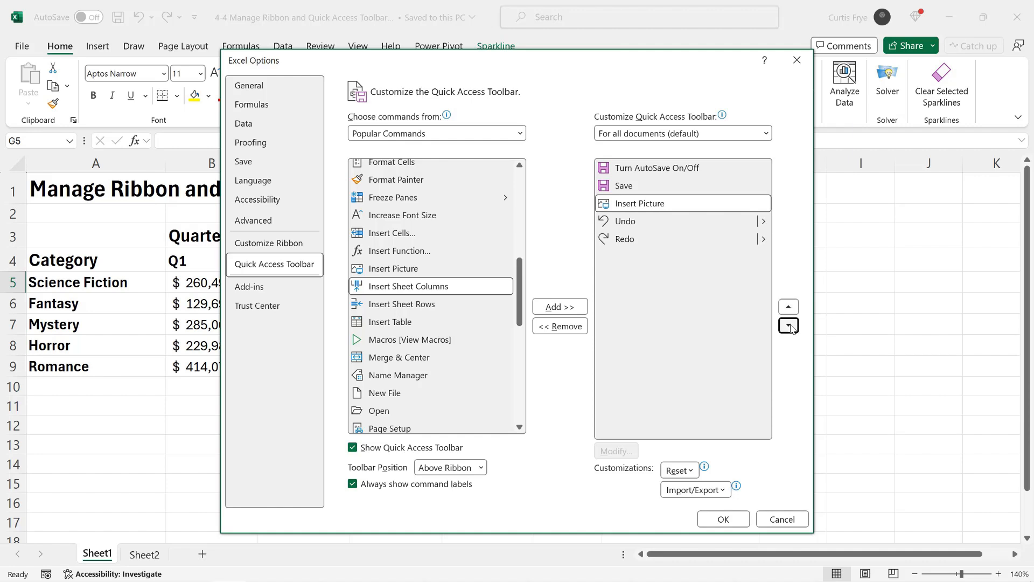
click(790, 307)
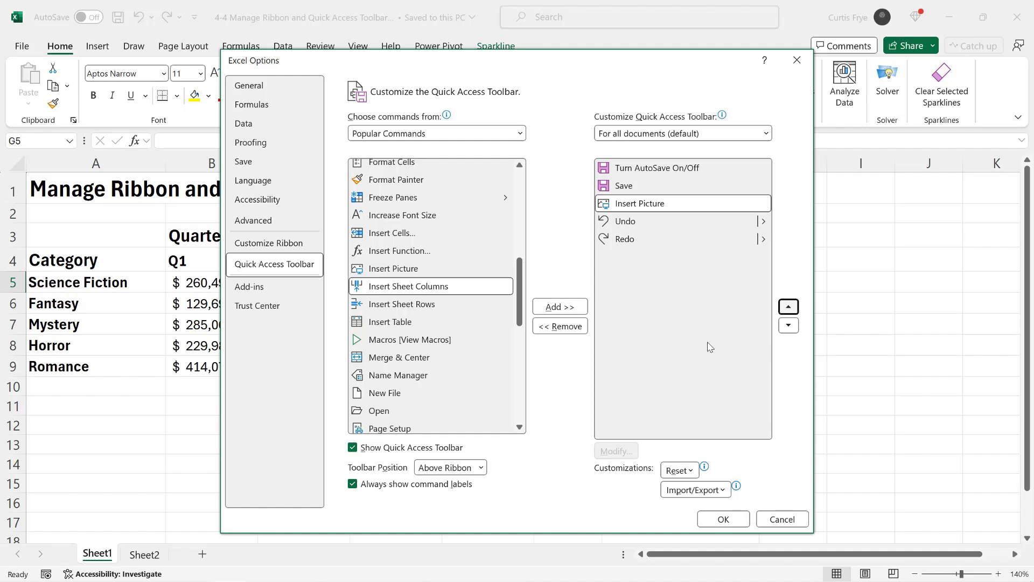
click(739, 520)
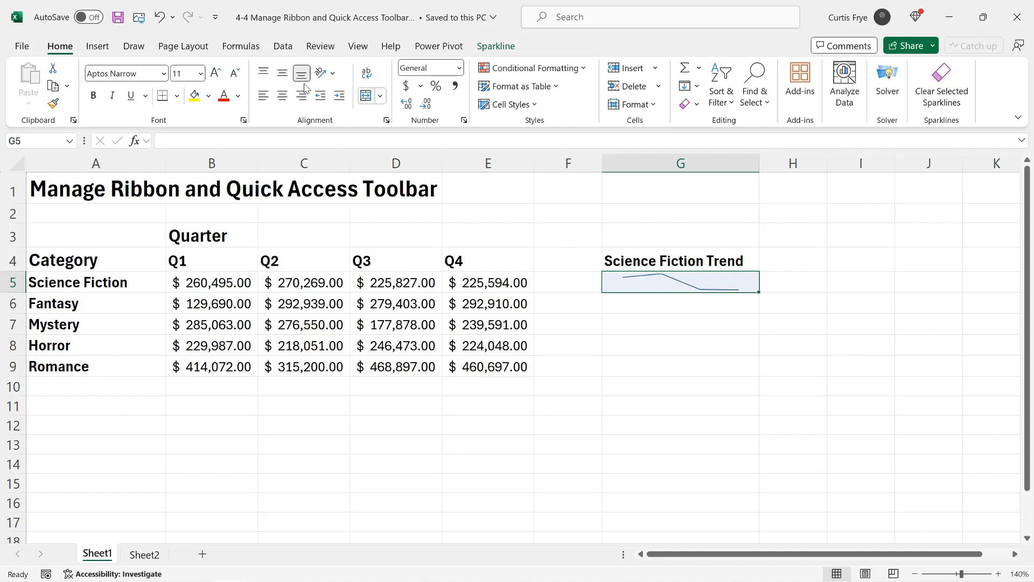
Remove the Insert Picture command from the Quick Access Toolbar.
right_click(143, 19)
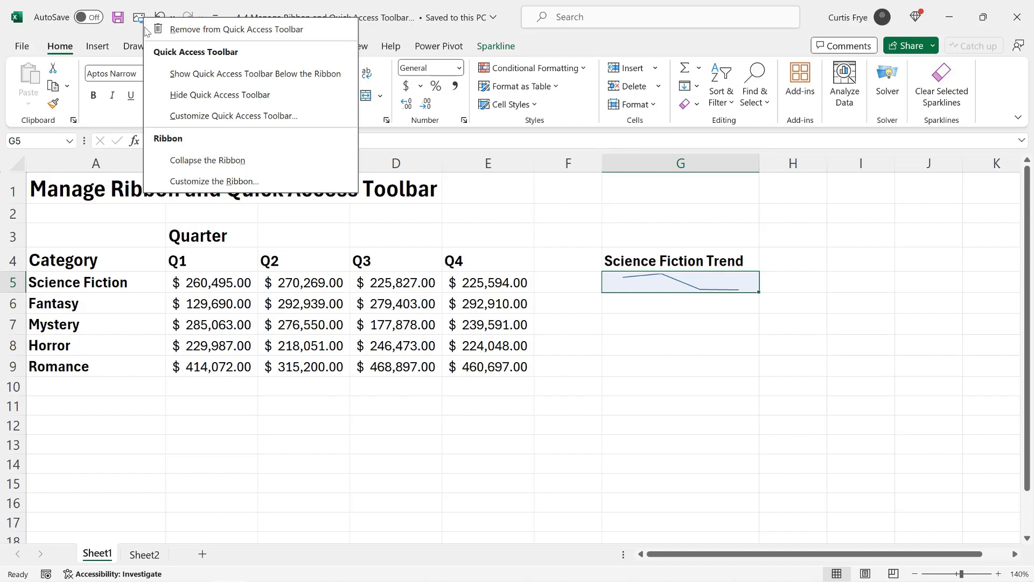
click(307, 31)
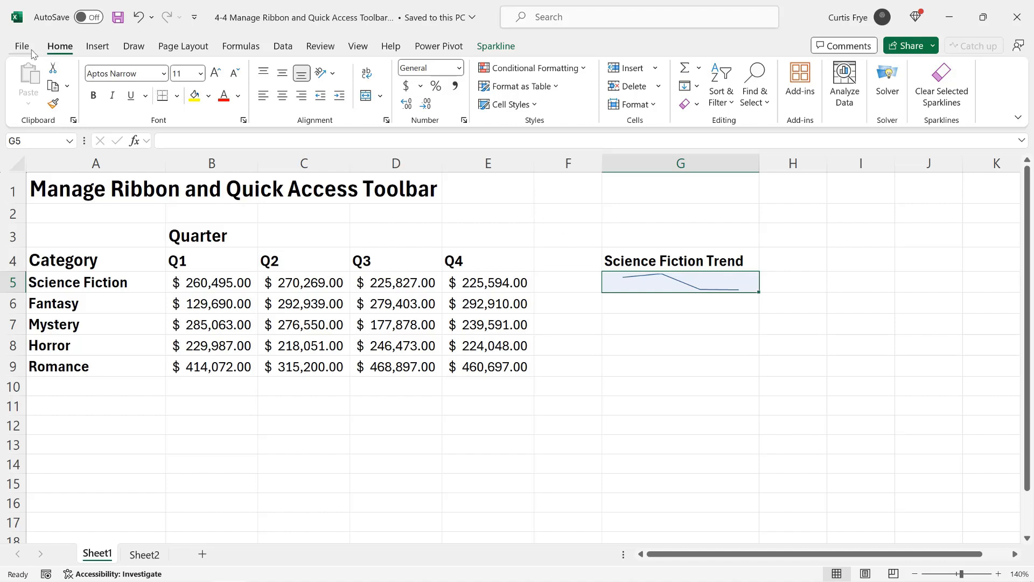
Remove the custom Sparklines group from the Home tab in the ribbon customization options.
click(26, 47)
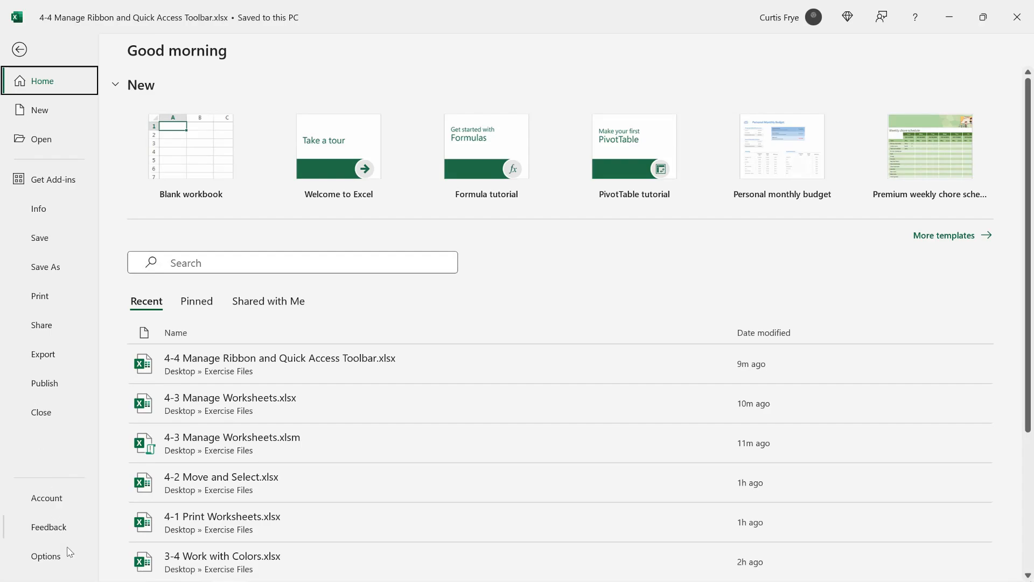
click(45, 556)
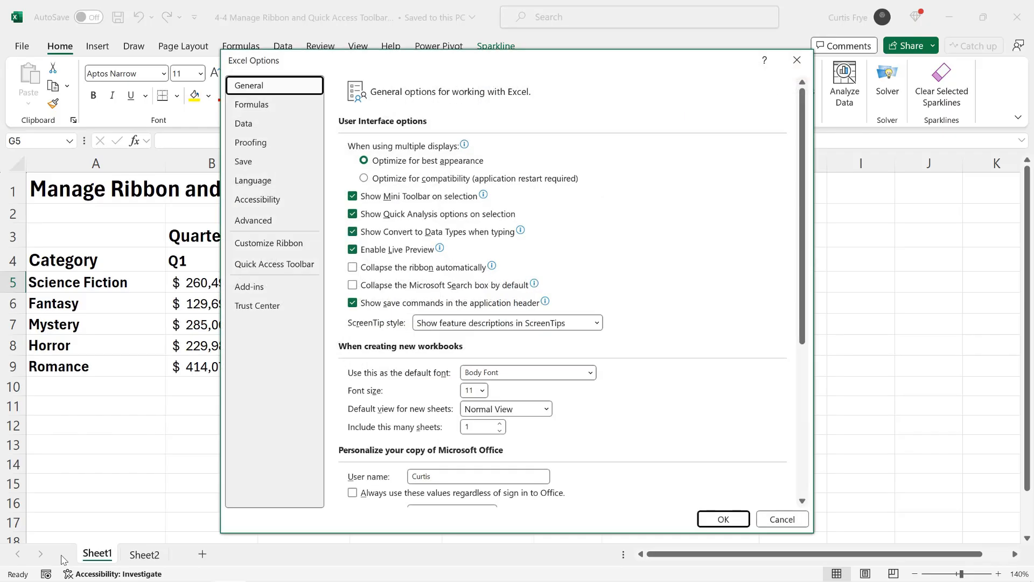
click(286, 249)
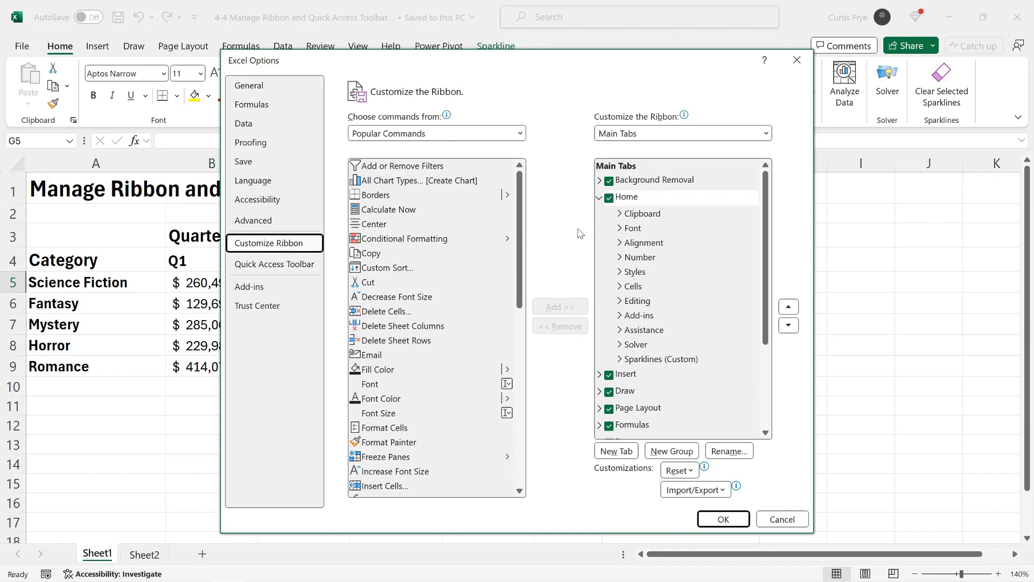
click(601, 198)
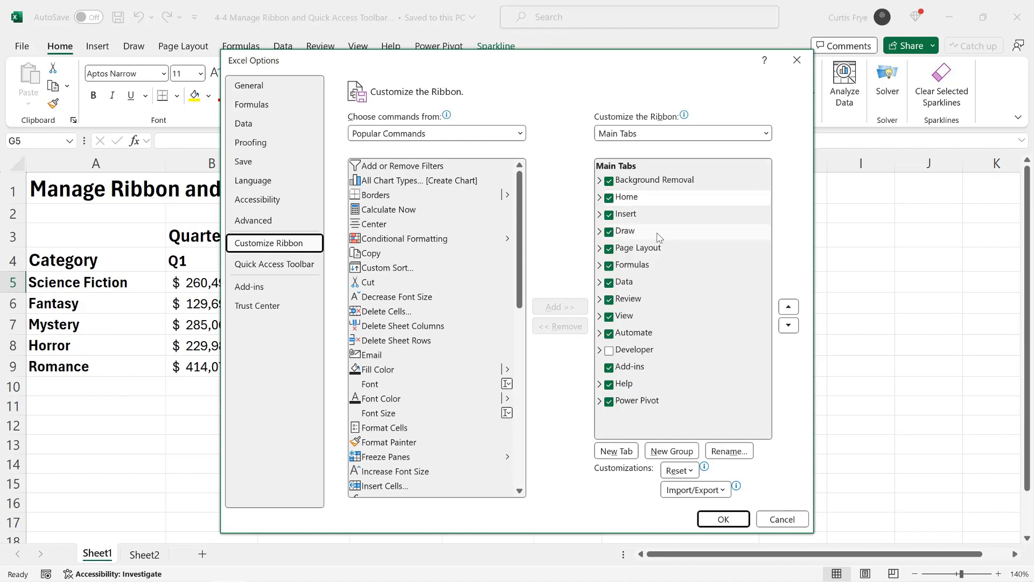
click(600, 198)
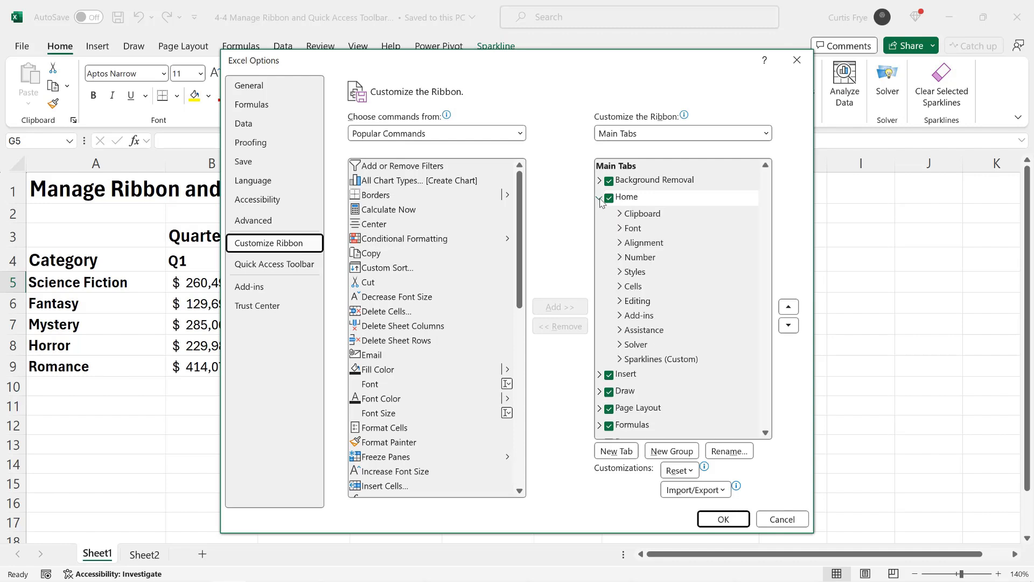
click(679, 363)
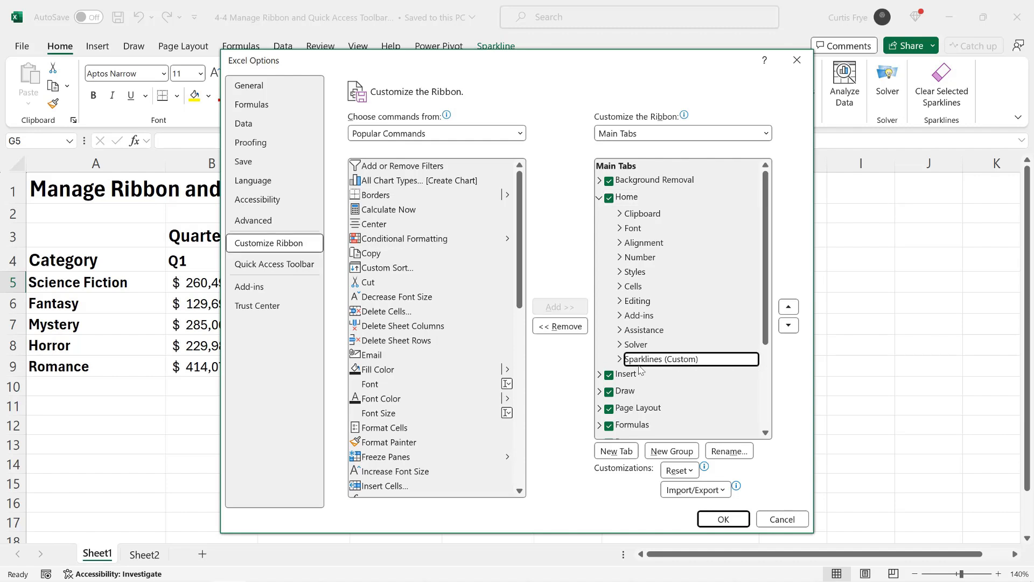
click(559, 327)
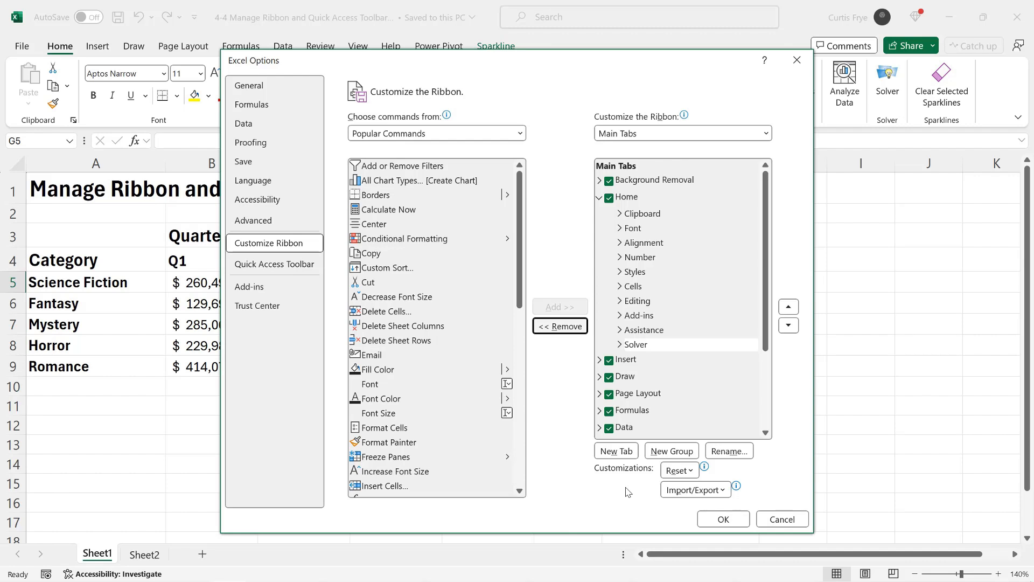
Export all ribbon and Quick Access Toolbar customizations to Excel Customizations.exportedUI in the Documents folder.
click(721, 492)
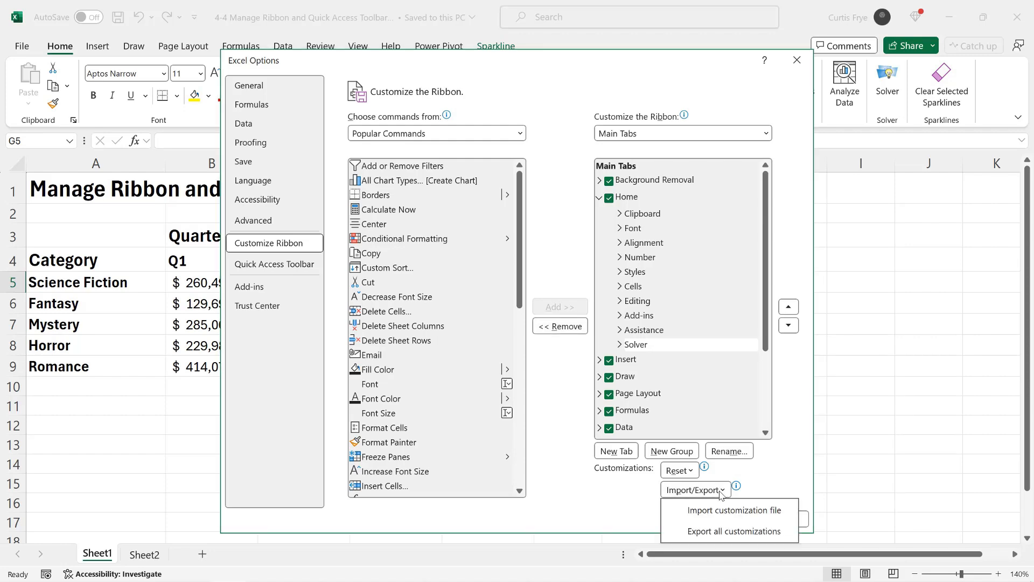
click(757, 532)
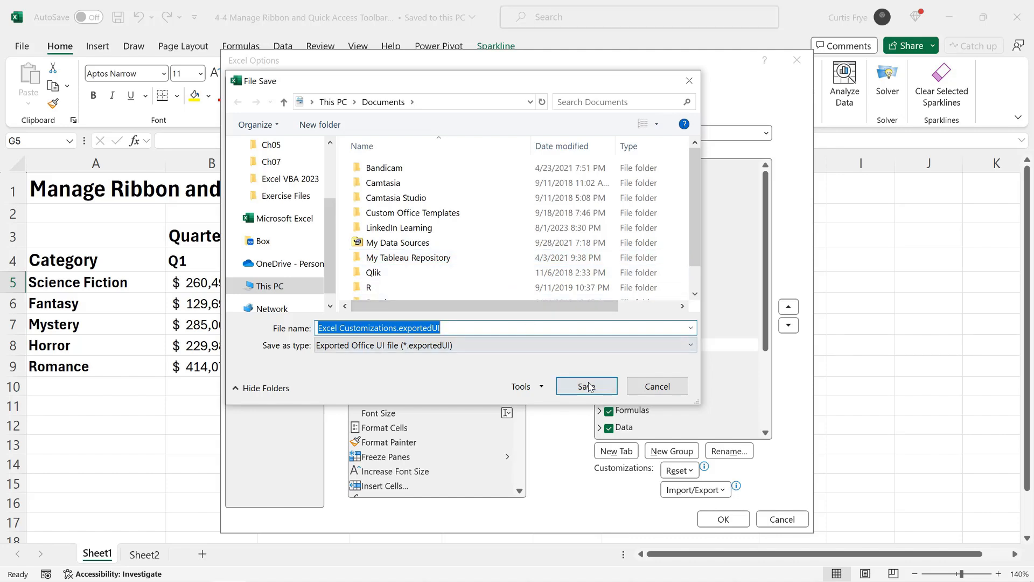
click(589, 387)
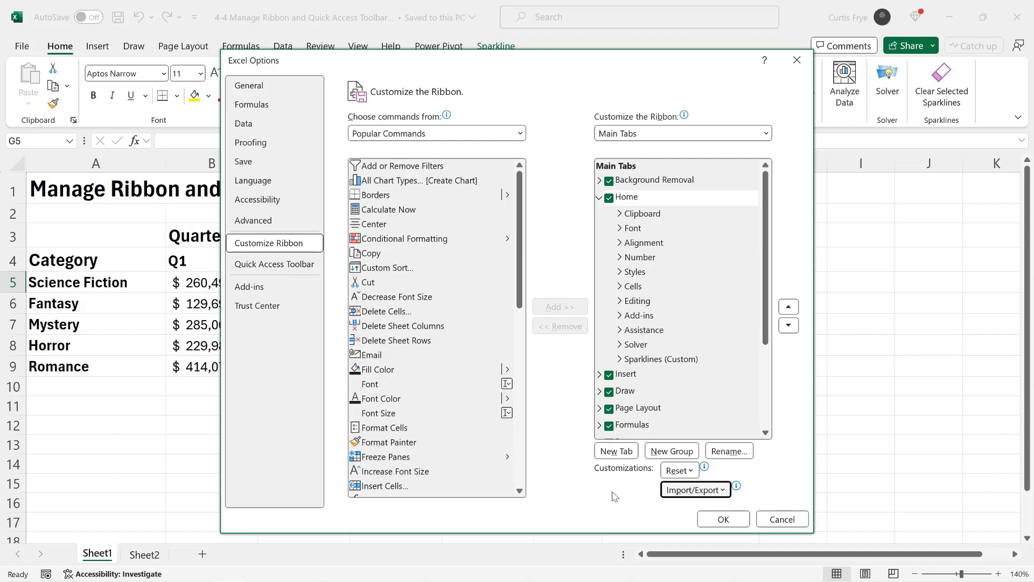
click(691, 491)
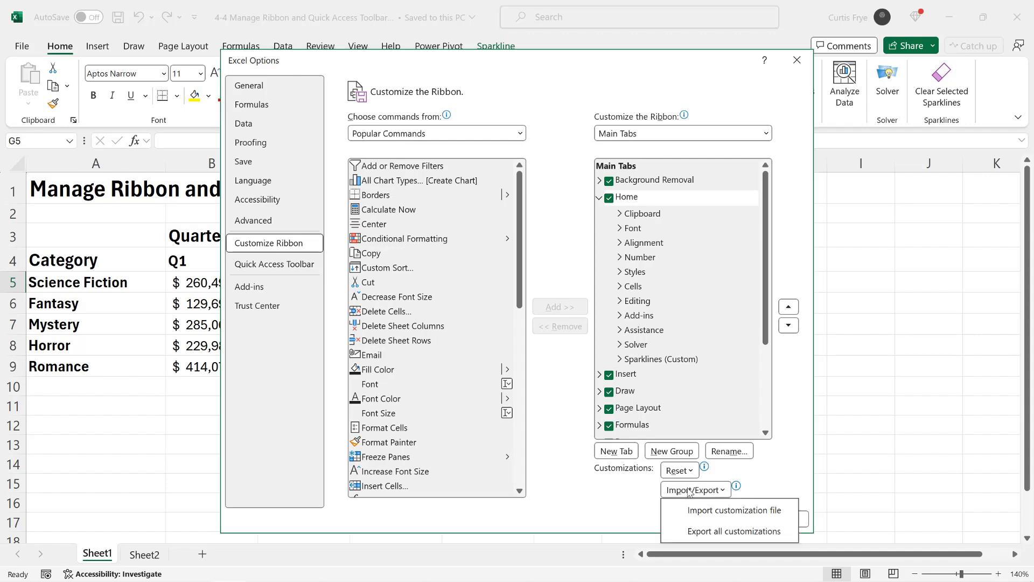
click(689, 508)
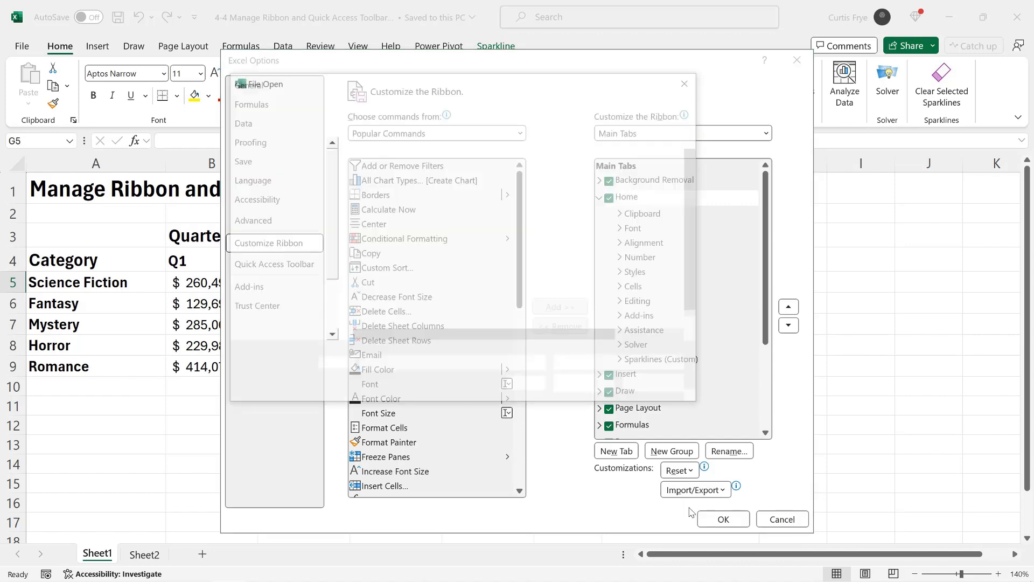
scroll(457, 203, down, 1)
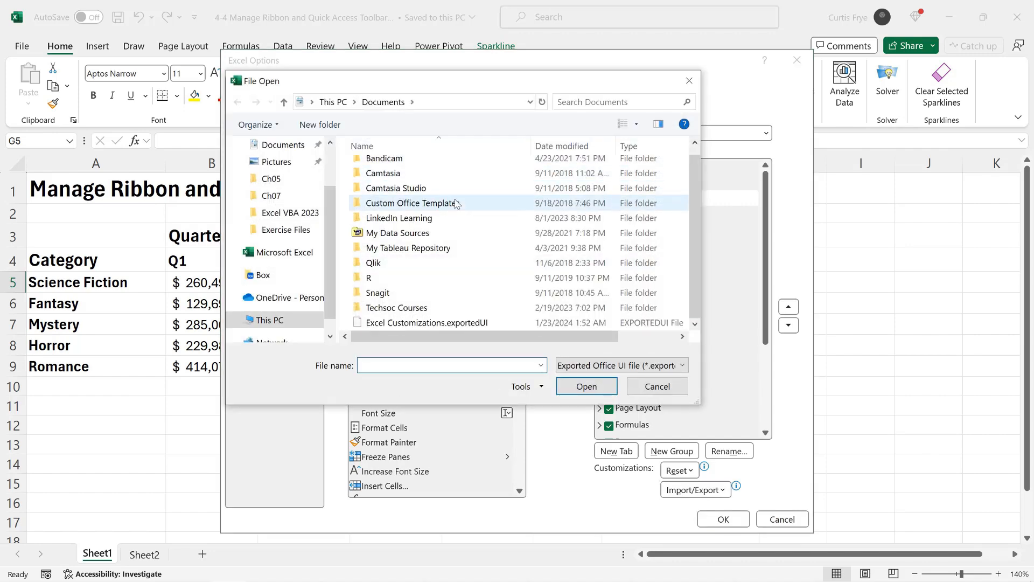
click(494, 324)
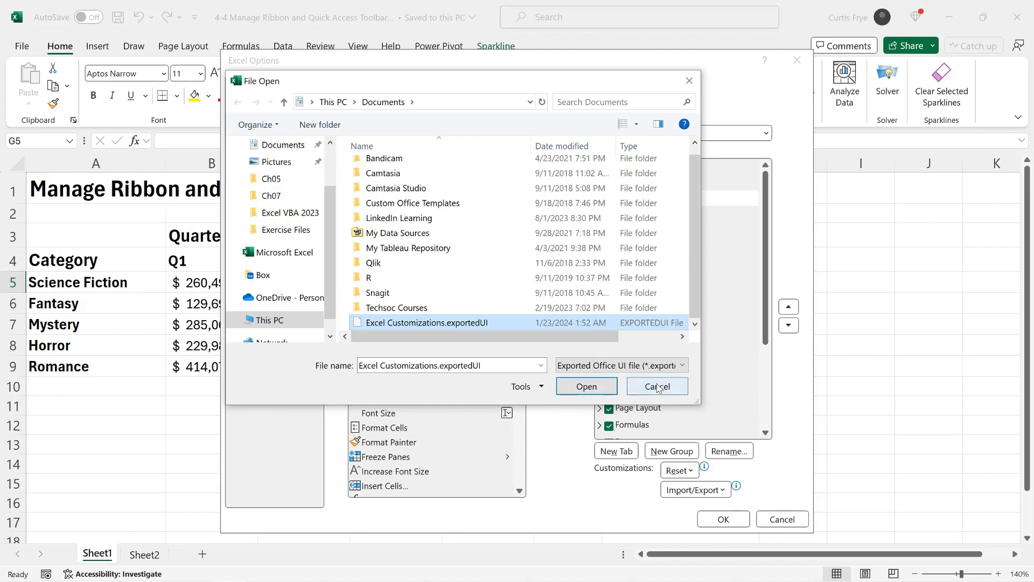
click(658, 387)
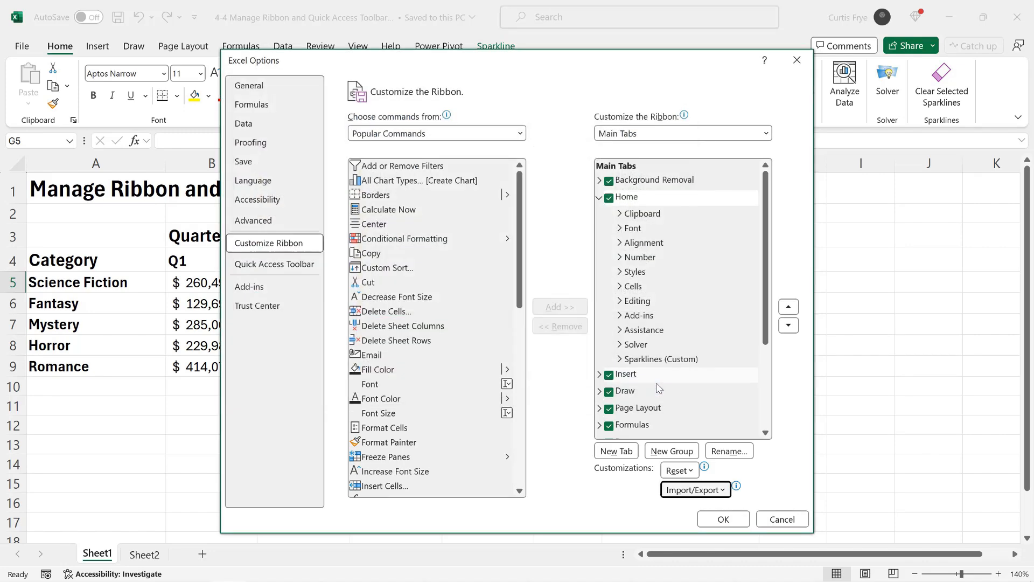
Remove the custom Sparklines group from the Home tab and apply the ribbon customization.
click(680, 364)
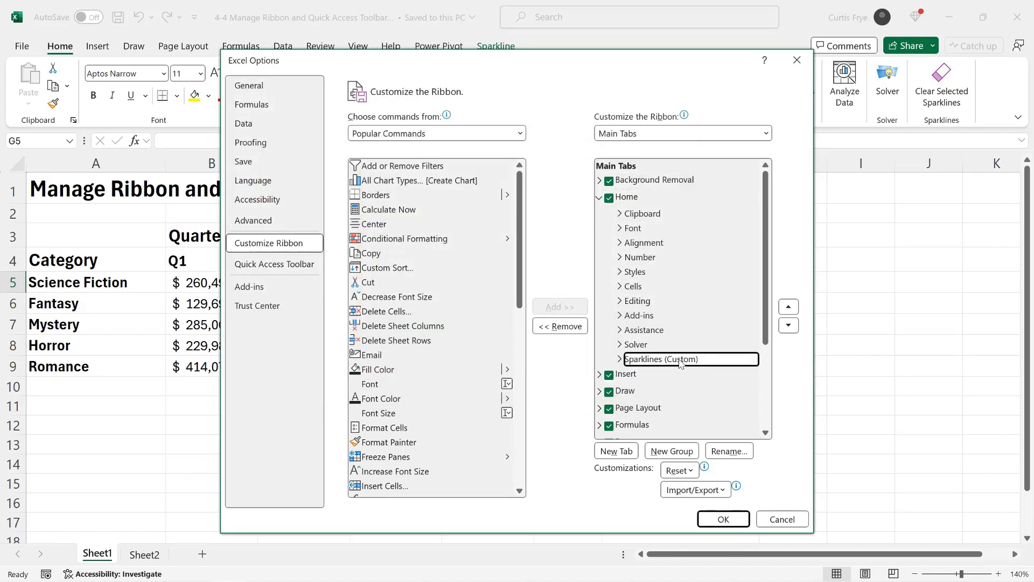
click(565, 332)
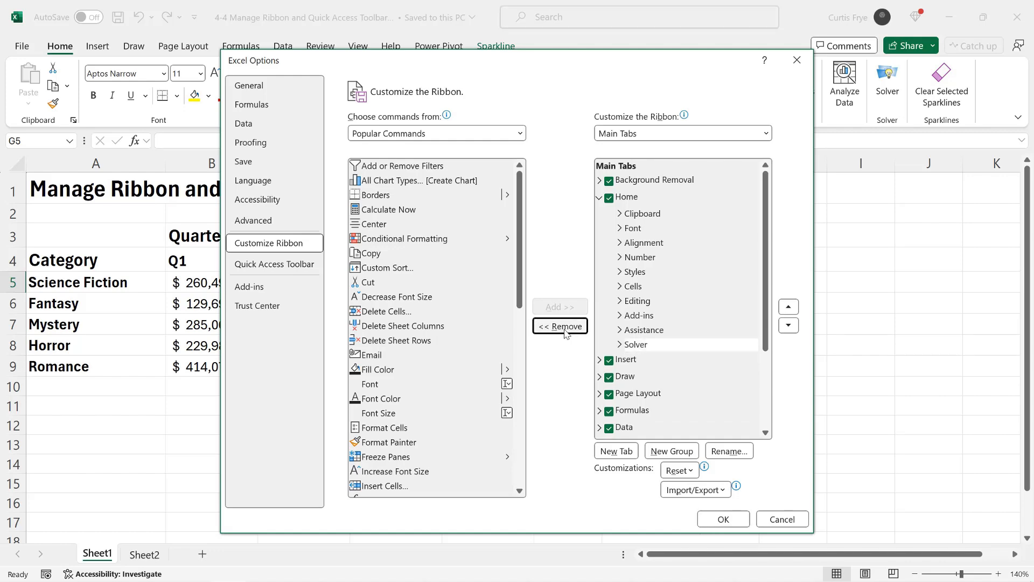
click(722, 518)
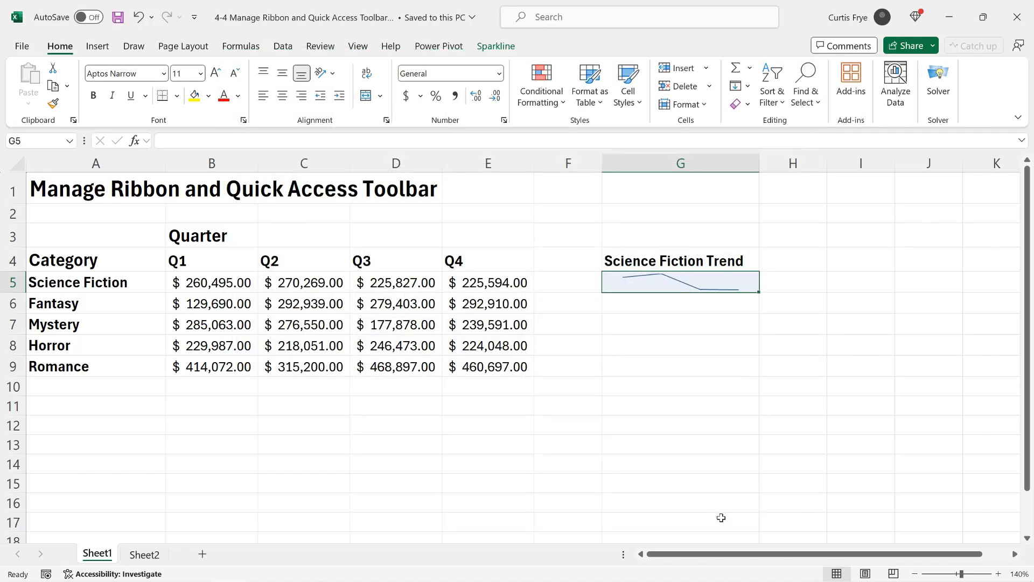